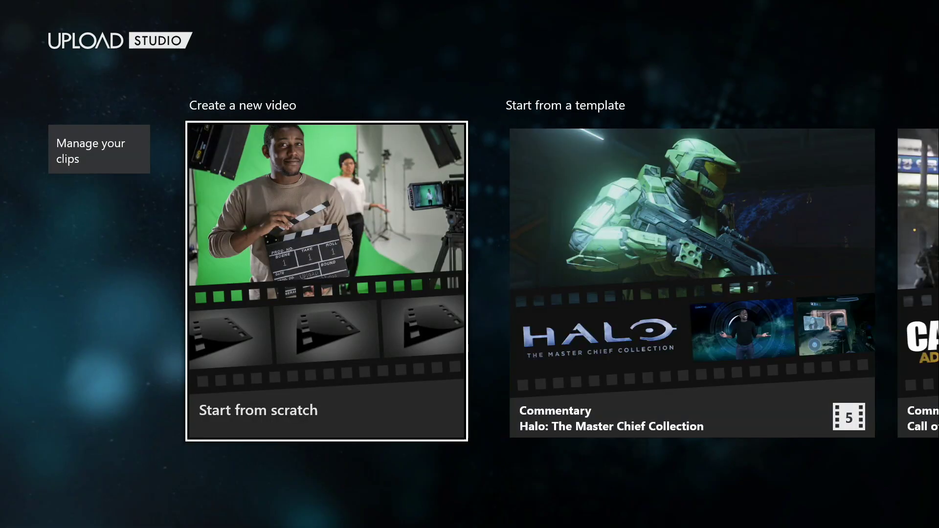
# Start a 720p project from scratch with the 4:10 Halo 5: Guardians clip and play it.
pyautogui.press('Return')
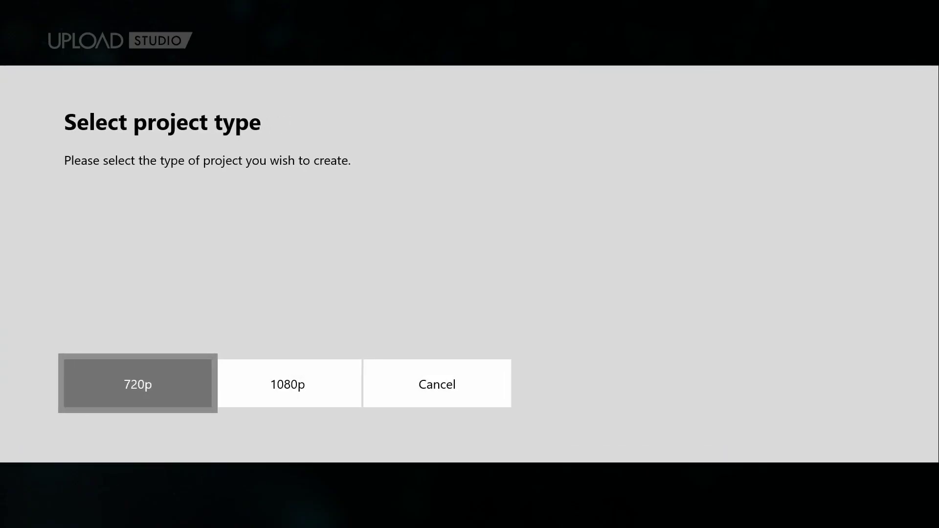
pyautogui.press('Return')
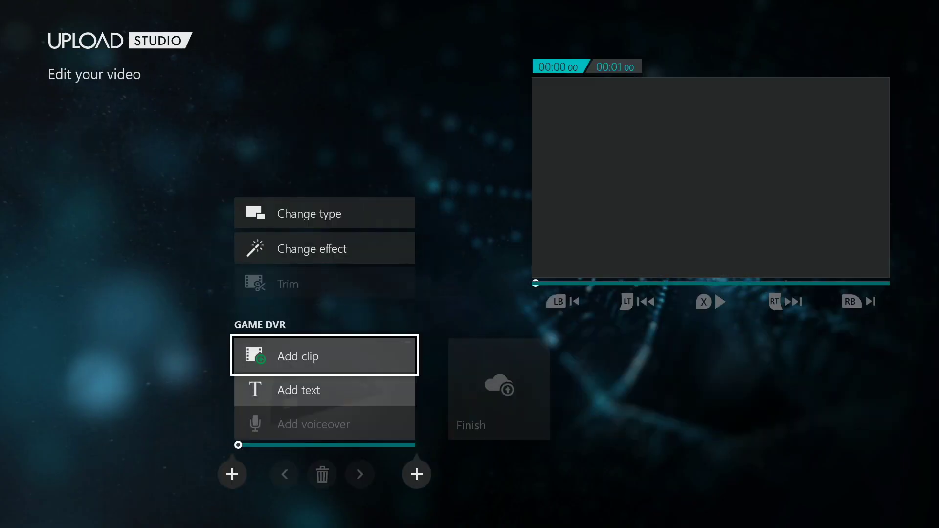
pyautogui.press('Return')
pyautogui.press('Right')
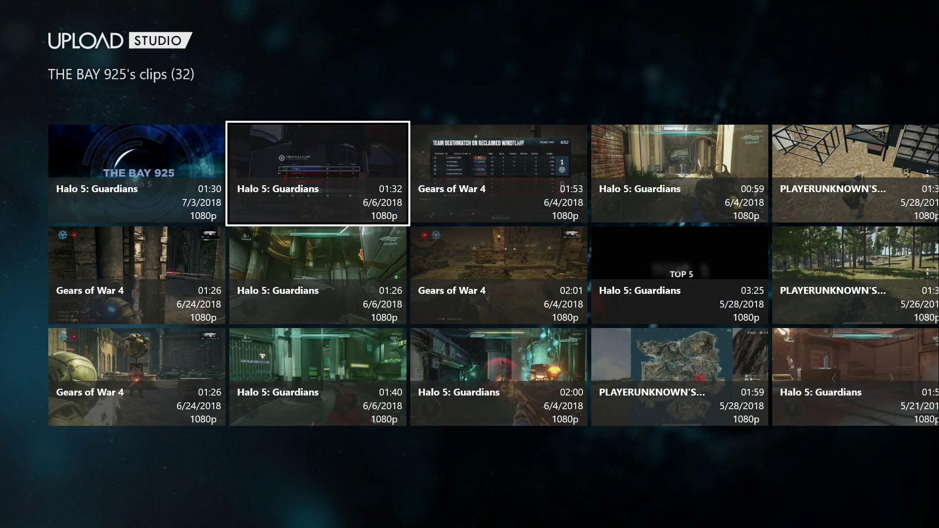
pyautogui.press('Right')
pyautogui.press('Right')
pyautogui.press('Right')
pyautogui.press('Right')
pyautogui.press('Right')
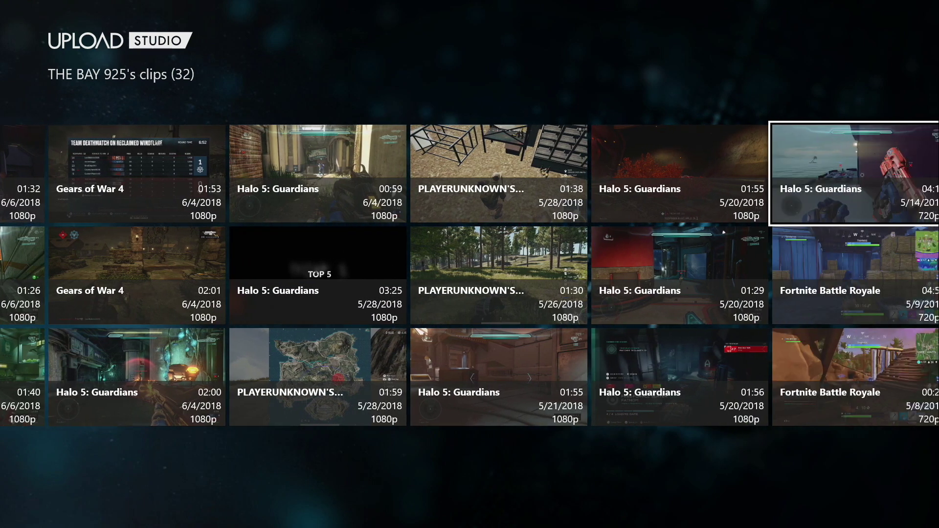
pyautogui.press('Return')
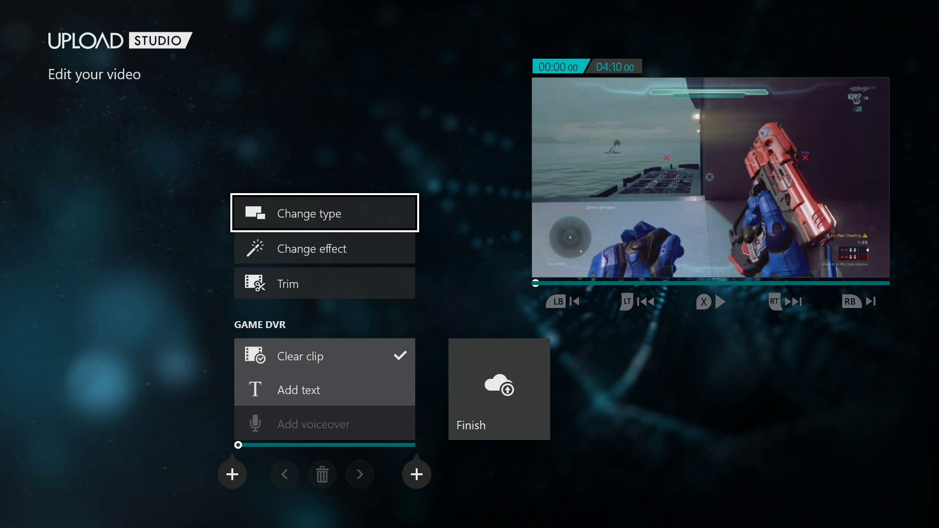
pyautogui.press('space')
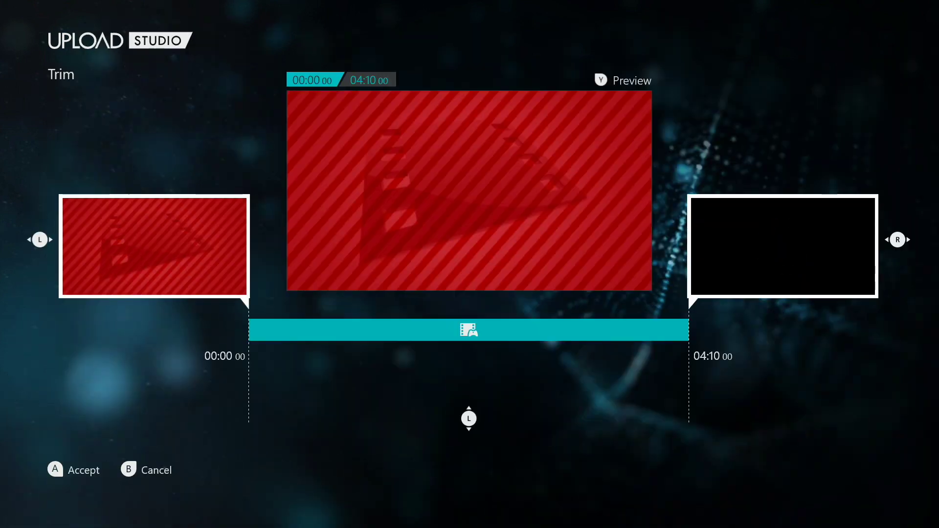
# Move the Halo clip's start point later to leave about five seconds, then preview it.
pyautogui.press('Right')
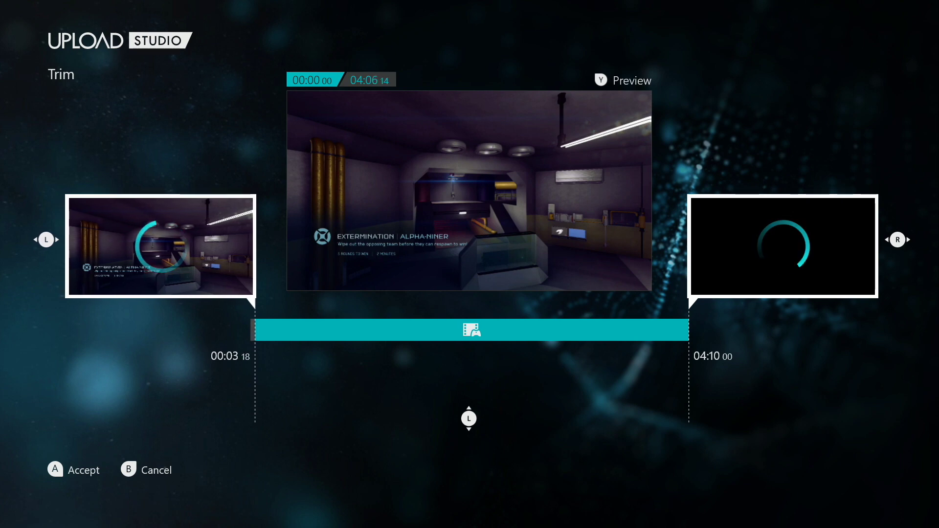
pyautogui.press('Right')
pyautogui.press('Right')
pyautogui.press('Right')
pyautogui.press('Right')
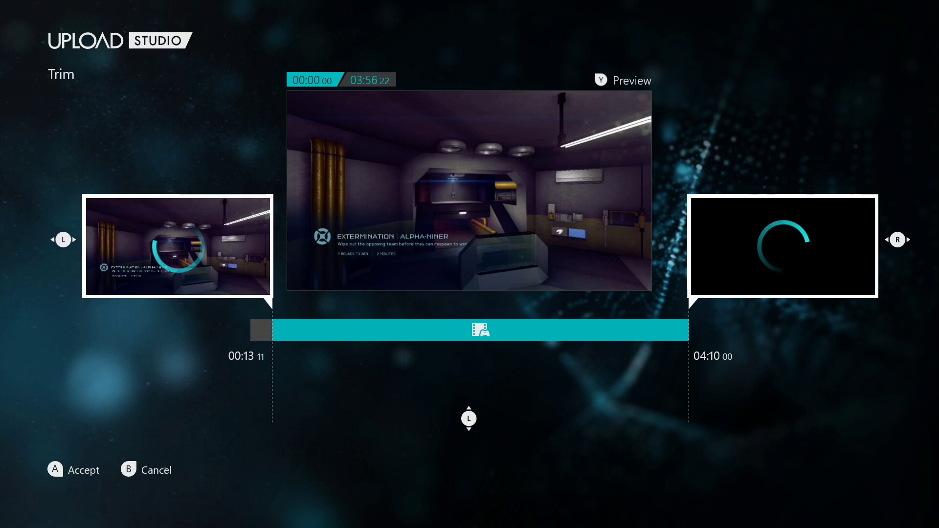
pyautogui.press('Right')
pyautogui.press('Right')
pyautogui.press('Right')
pyautogui.press('Right')
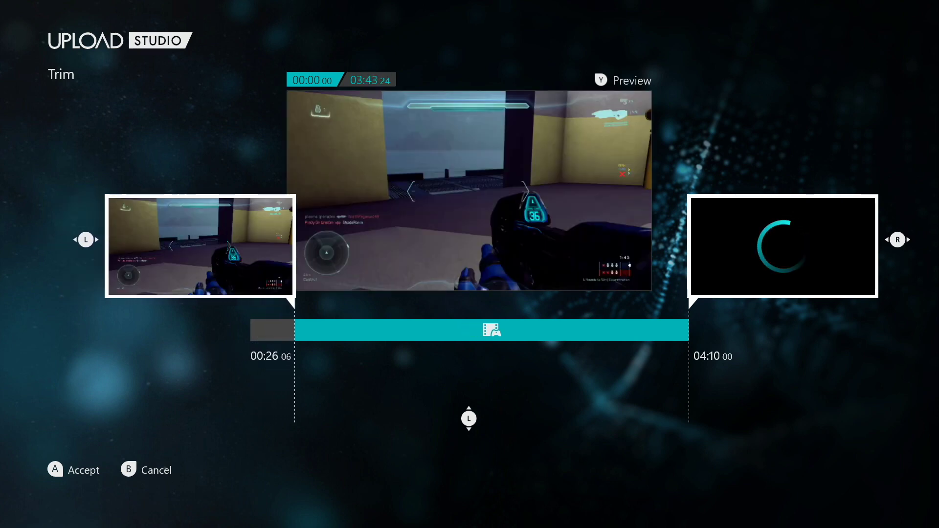
pyautogui.press('Right')
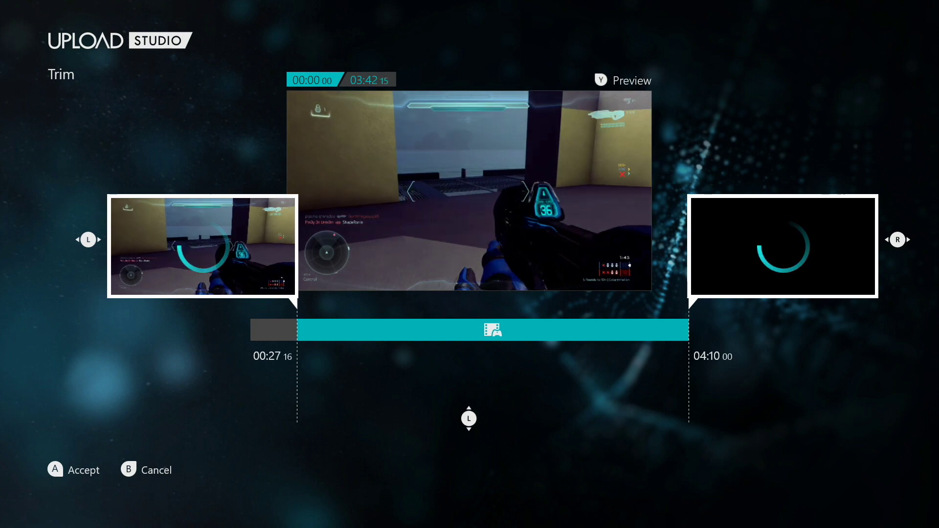
pyautogui.press('Right')
pyautogui.press('Right')
pyautogui.press('Left')
pyautogui.press('Left')
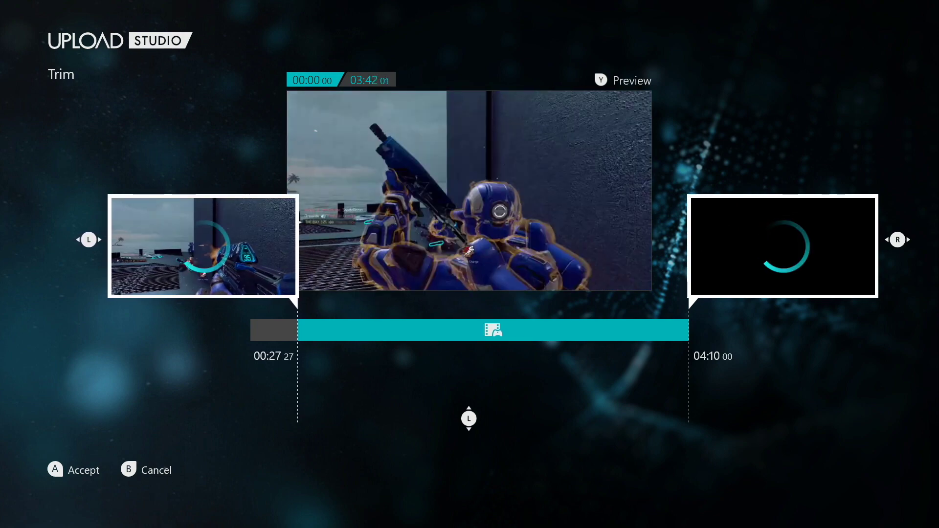
pyautogui.press('Left')
pyautogui.press('x')
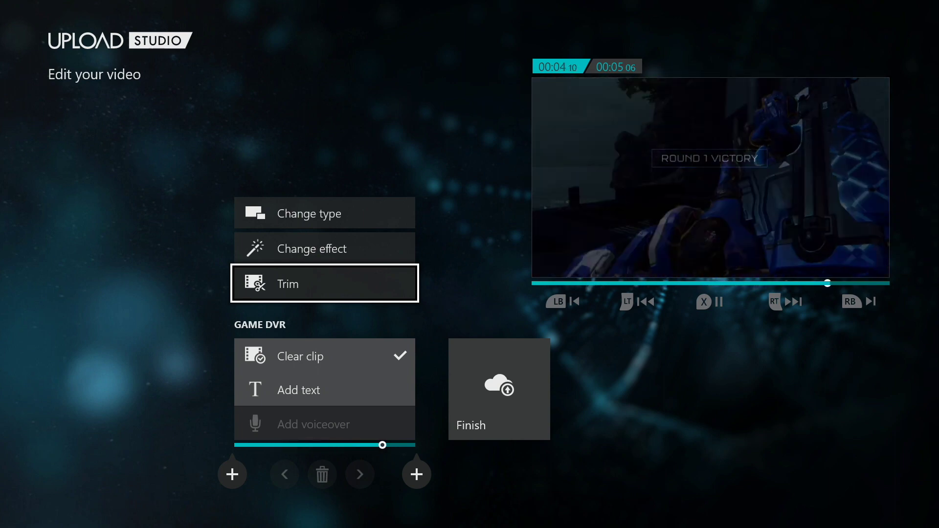
pyautogui.press('Down')
pyautogui.press('Down')
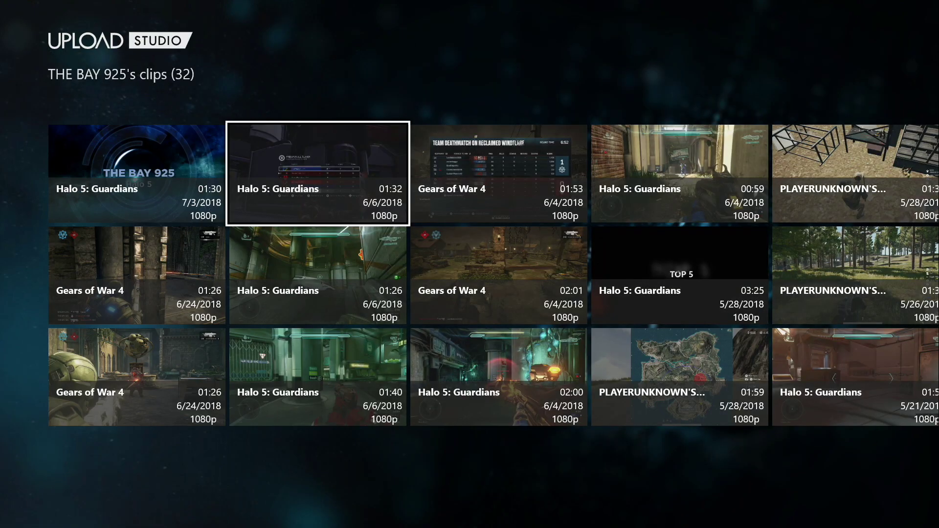
# Add the Halo clip again, trimmed to about eleven seconds by moving its start point.
pyautogui.press('Right')
pyautogui.press('Right')
pyautogui.press('Right')
pyautogui.press('Return')
pyautogui.press('Return')
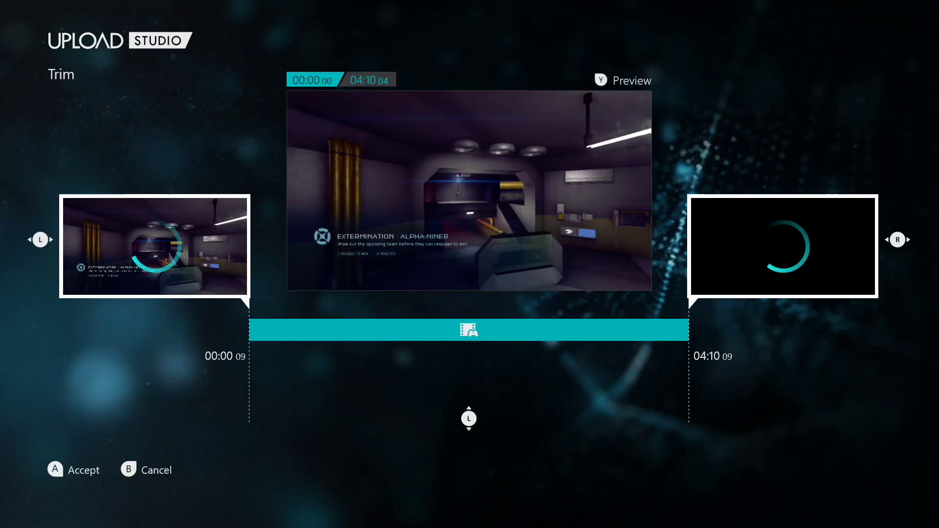
pyautogui.press('Right')
pyautogui.press('Right')
pyautogui.press('Right')
pyautogui.press('Right')
pyautogui.press('y')
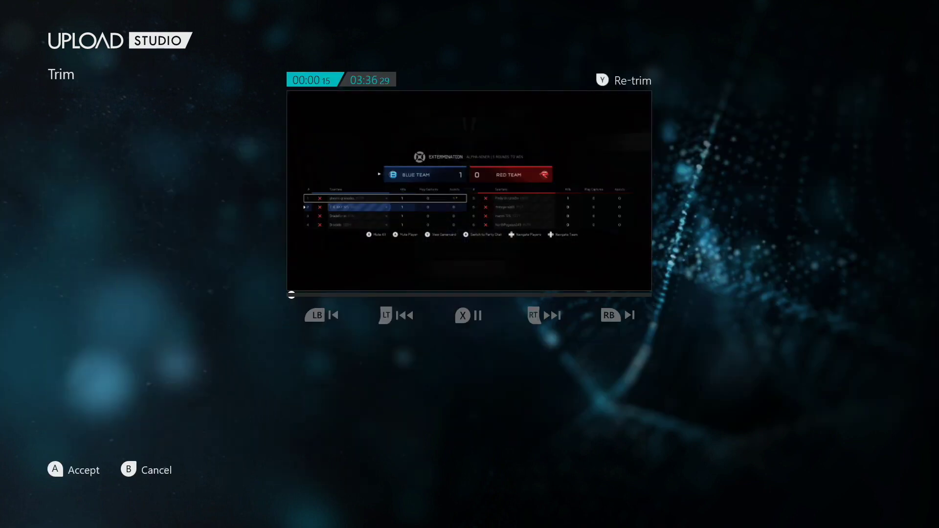
pyautogui.press('y')
pyautogui.press('Right')
pyautogui.press('y')
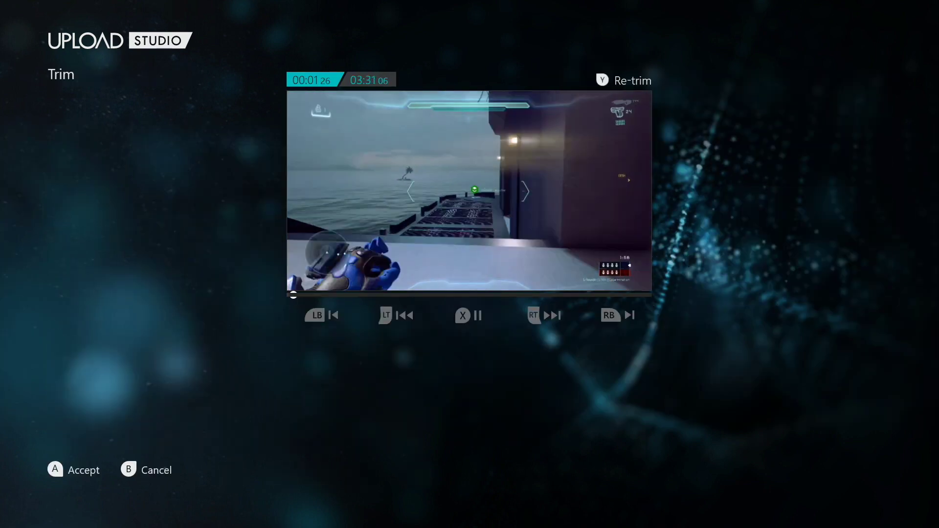
pyautogui.press('y')
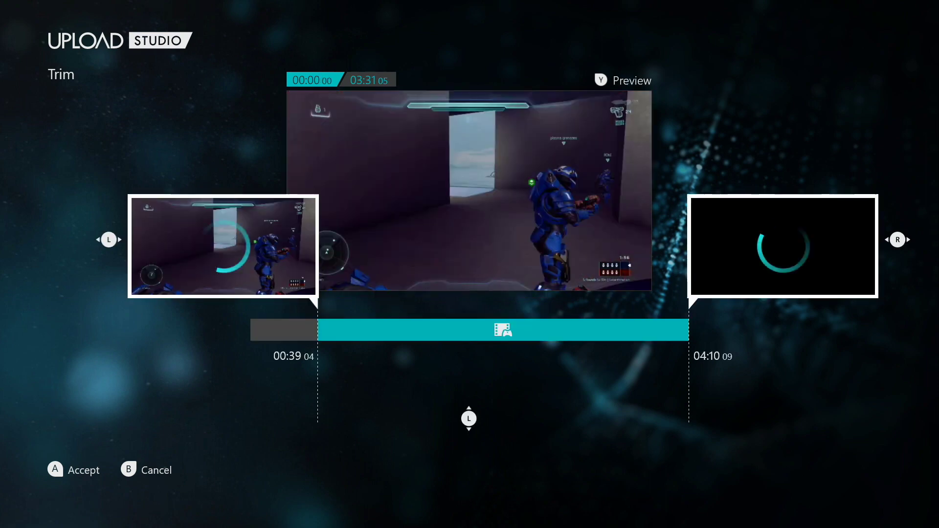
pyautogui.press('Right')
pyautogui.press('Right')
pyautogui.press('y')
pyautogui.press('y')
pyautogui.press('y')
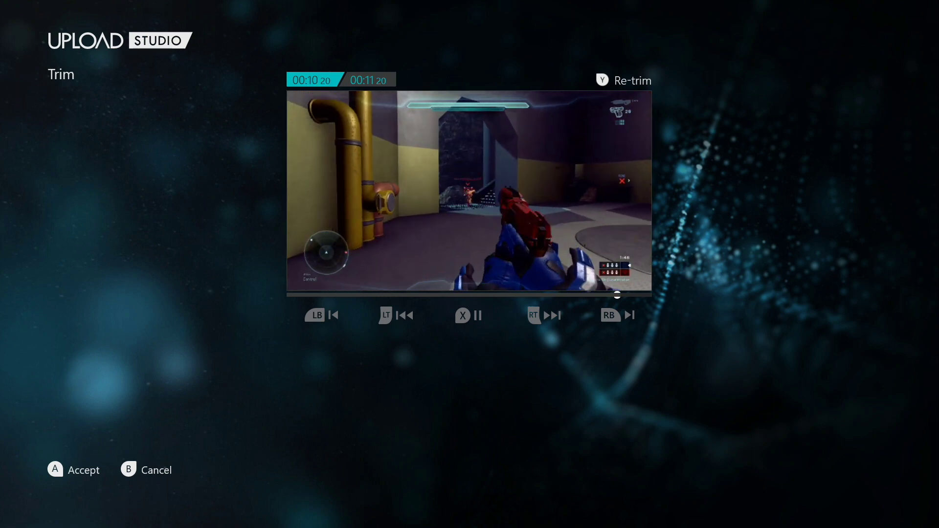
pyautogui.press('Return')
# Add the 4:10 Halo clip a third time with a later start point, reaching about 31 seconds.
pyautogui.press('Down')
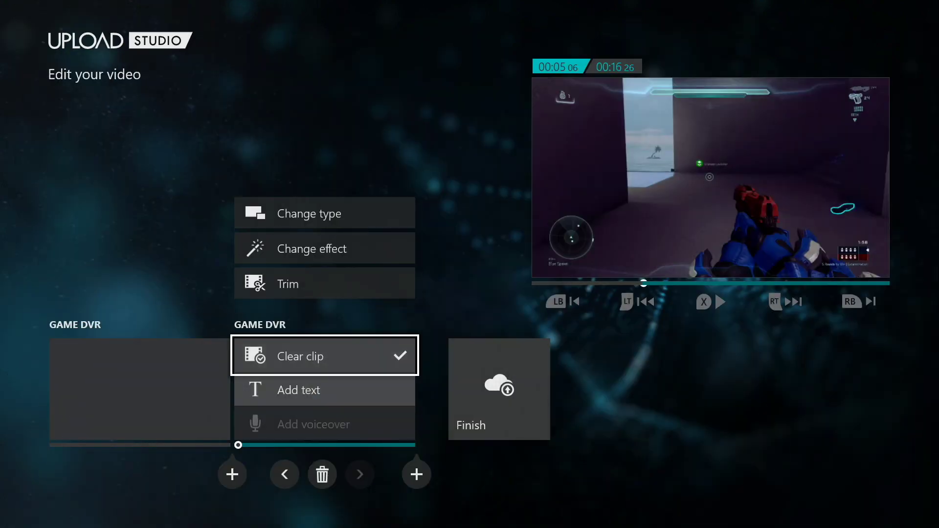
pyautogui.press('Down')
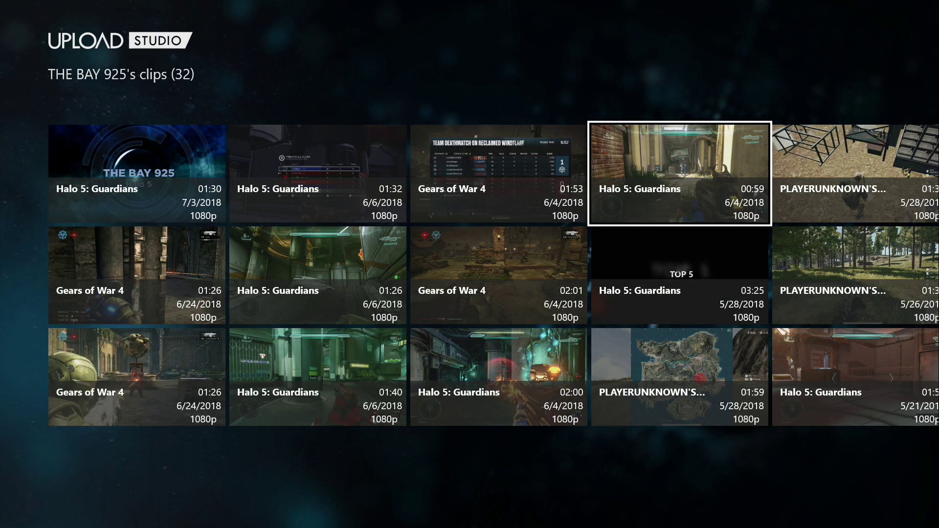
pyautogui.press('Right')
pyautogui.press('Right')
pyautogui.press('Right')
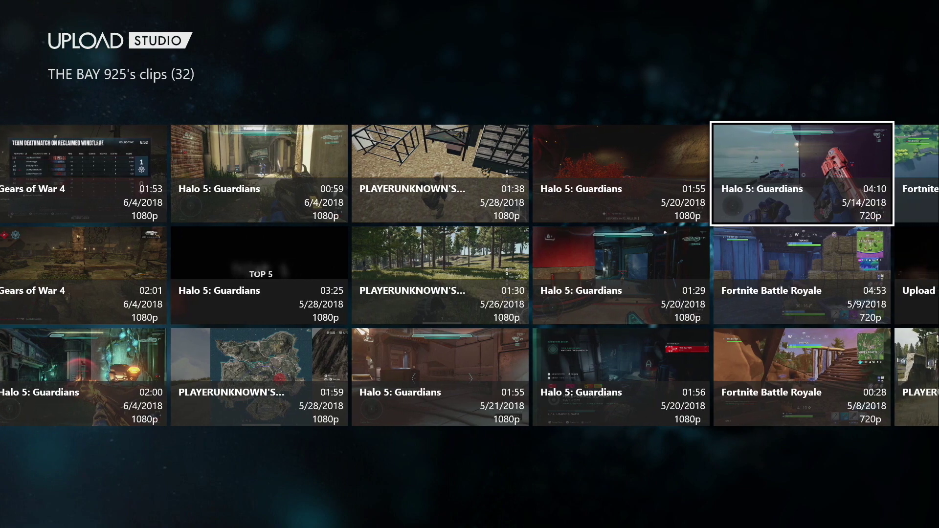
pyautogui.press('Return')
pyautogui.press('Up')
pyautogui.press('Return')
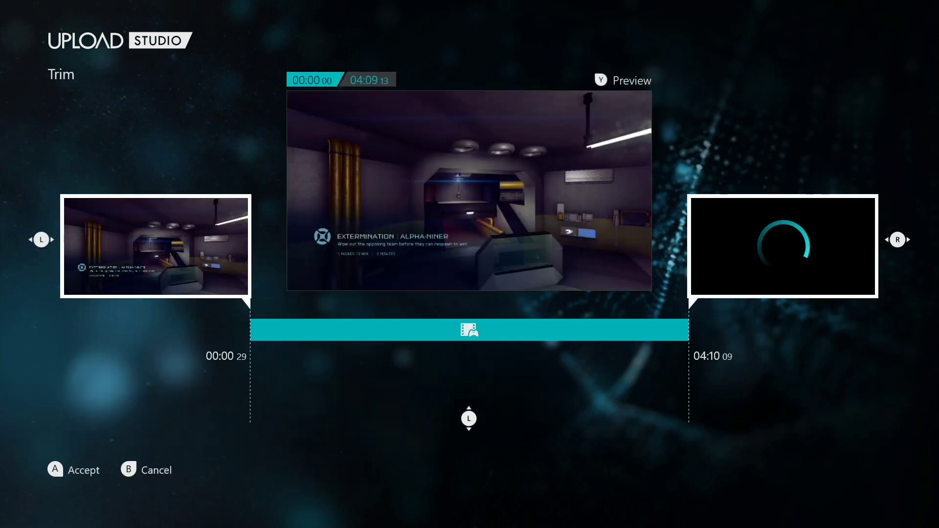
pyautogui.press('Right')
pyautogui.press('Return')
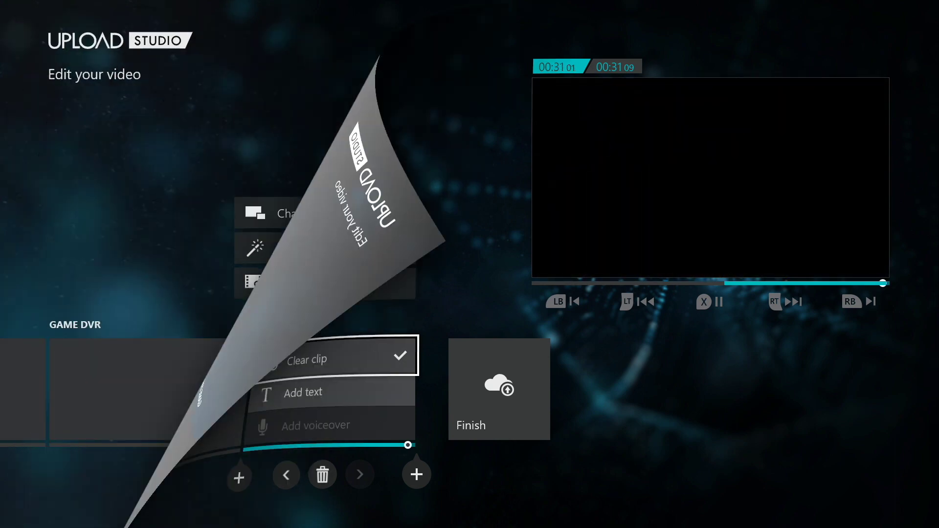
# Finish editing and tick OneDrive sharing alongside Upload on the Title, tag, and share screen.
pyautogui.press('Return')
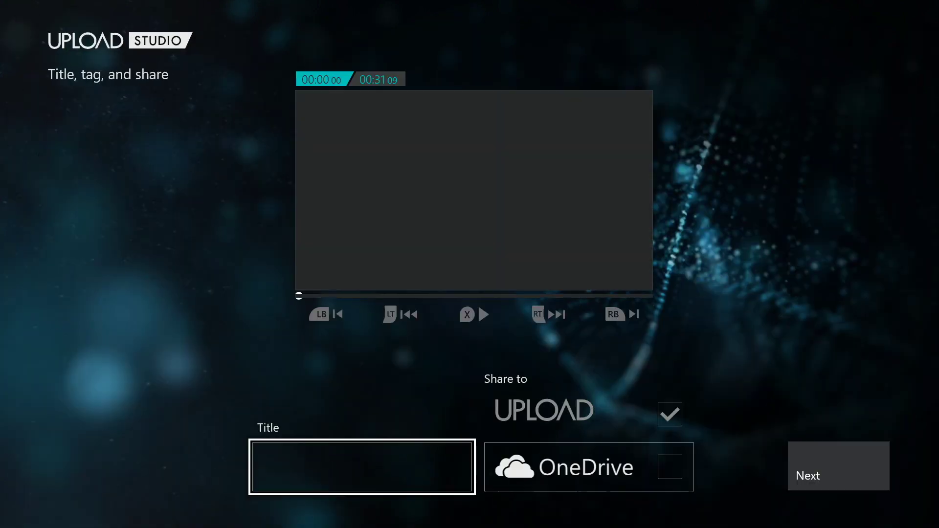
pyautogui.press('Right')
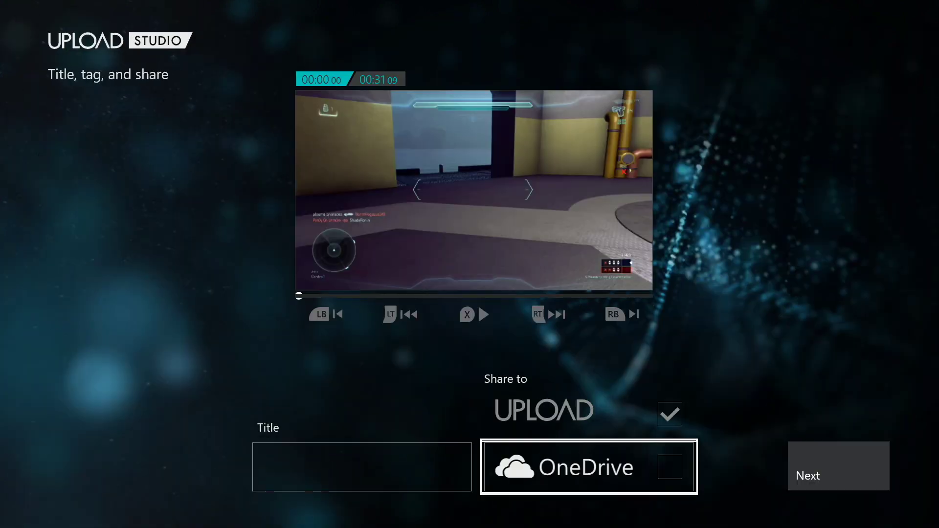
pyautogui.press('Left')
pyautogui.press('Right')
pyautogui.press('Return')
pyautogui.press('Right')
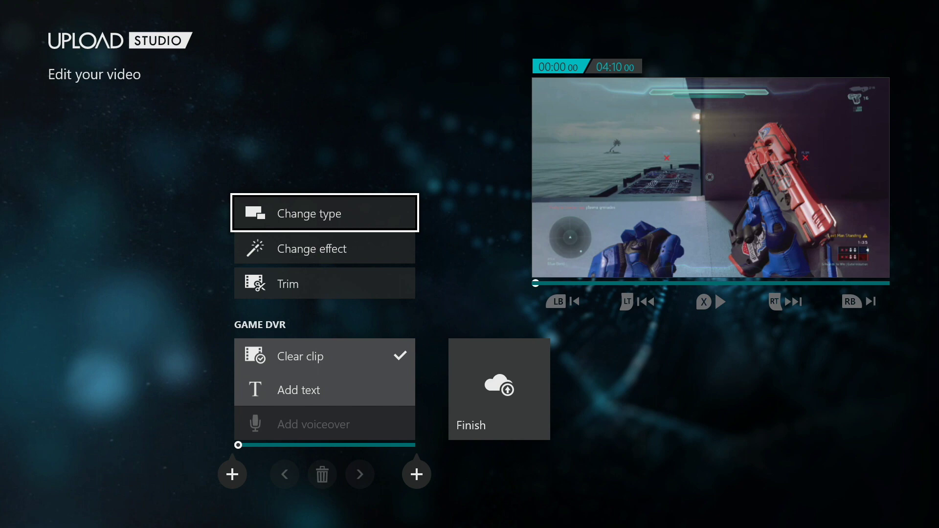
pyautogui.press('x')
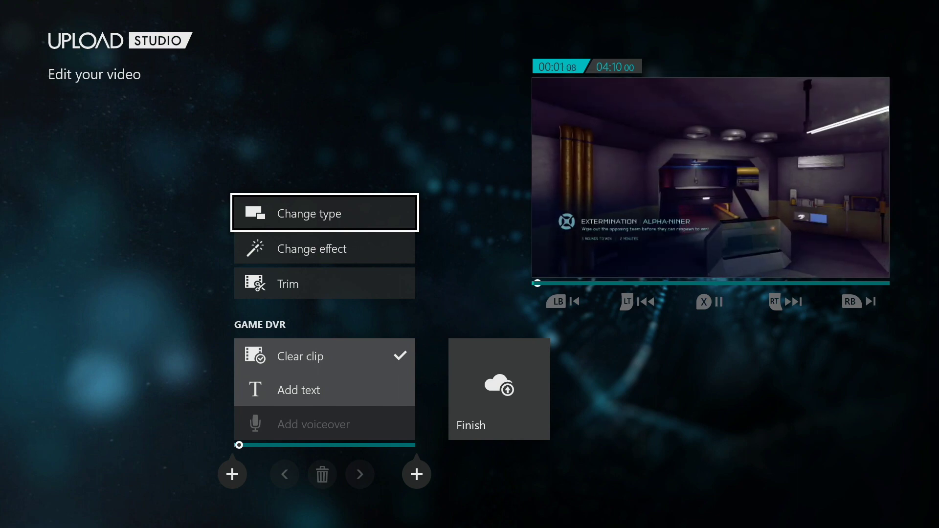